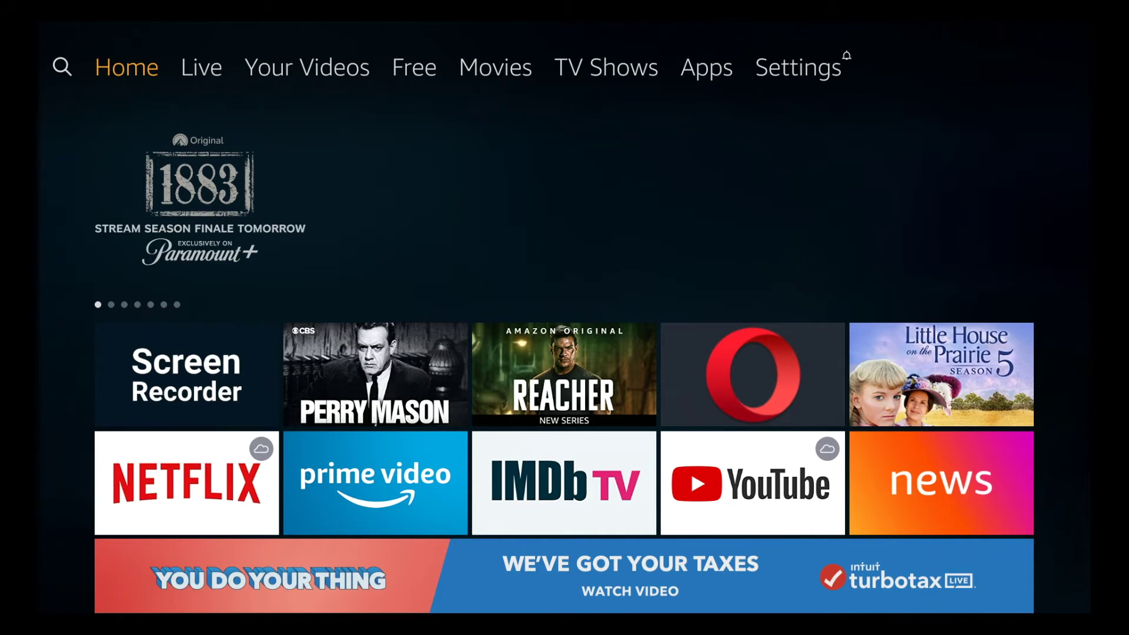
Go to Settings > My Fire TV > Developer options to confirm ADB debugging and Unknown Sources are ON
key(Right)
key(Right)
key(Right)
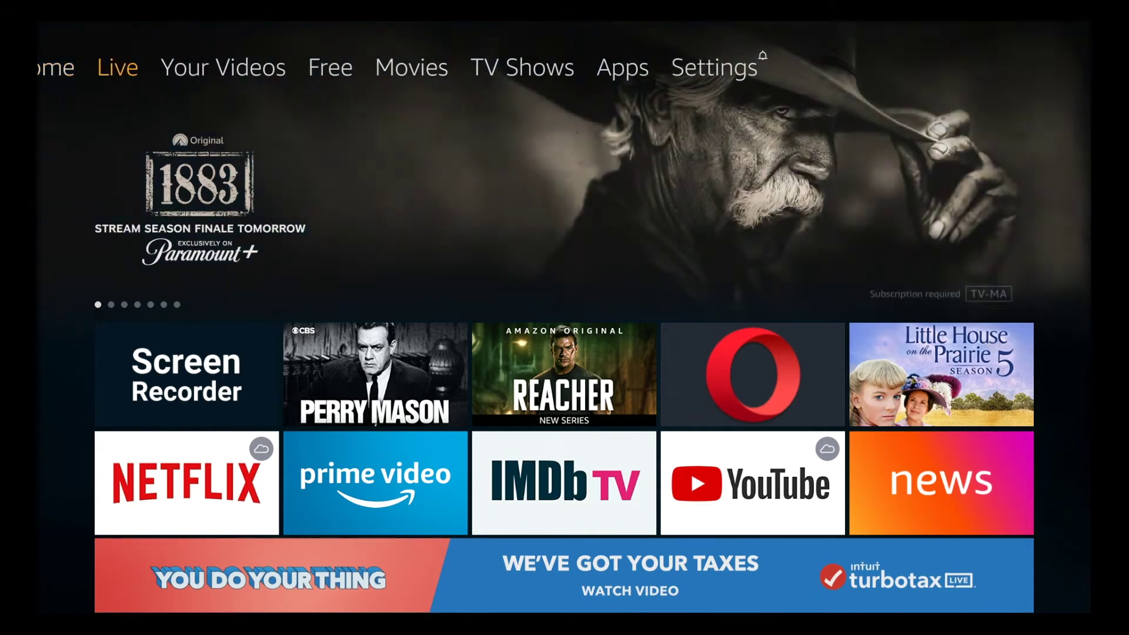
key(Right)
key(Right)
key(Right)
key(Right)
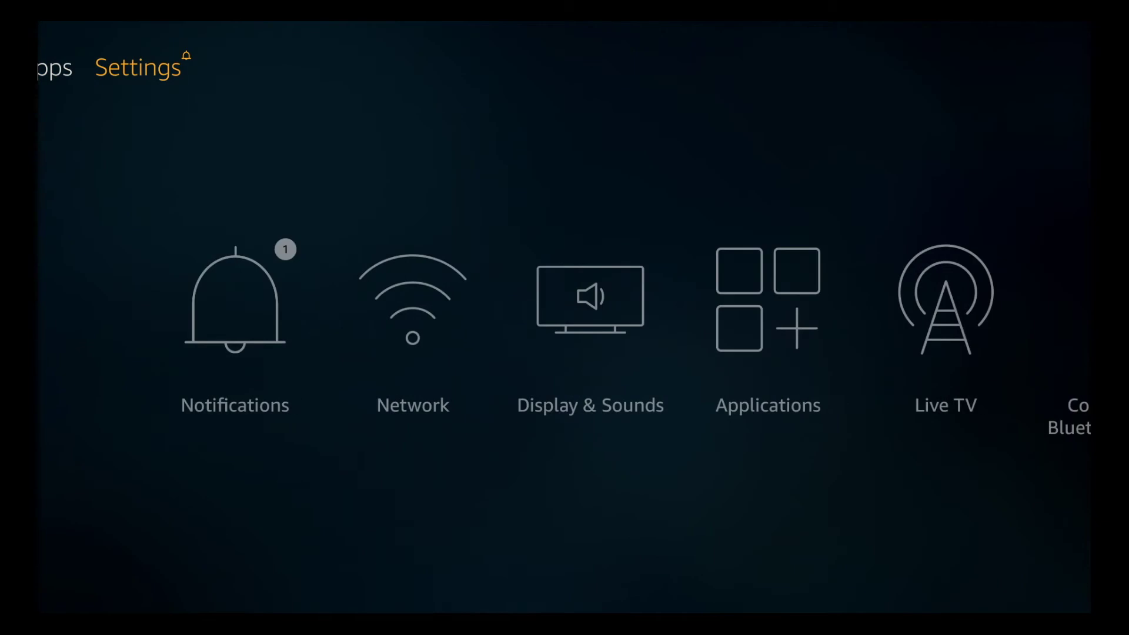
key(Down)
key(Right)
key(Right)
key(Right)
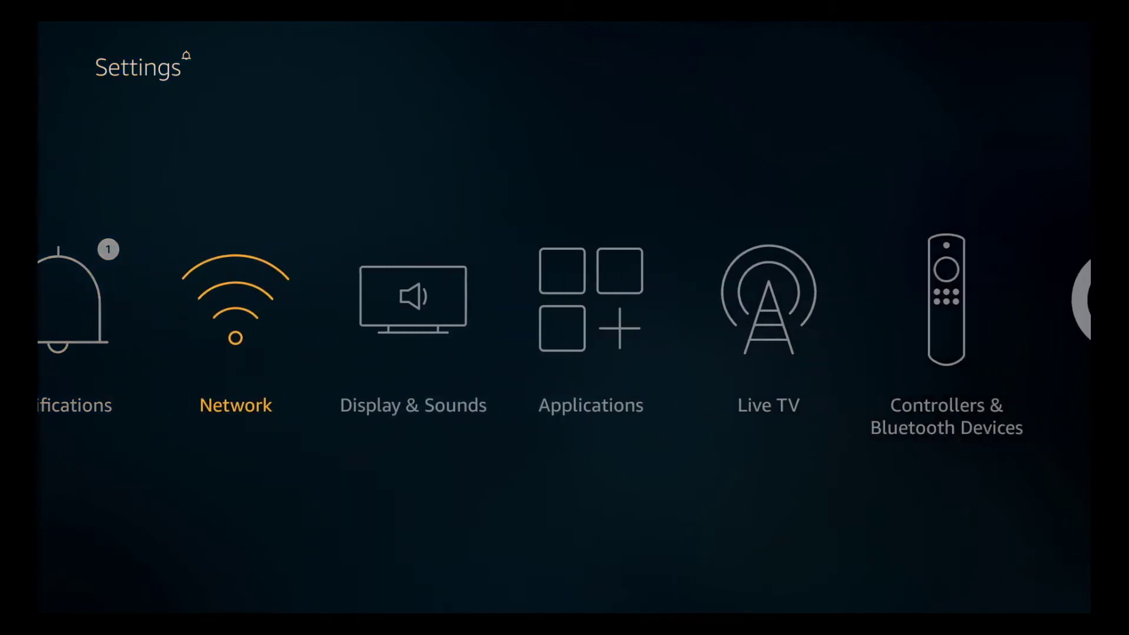
key(Right)
key(Right)
key(Right)
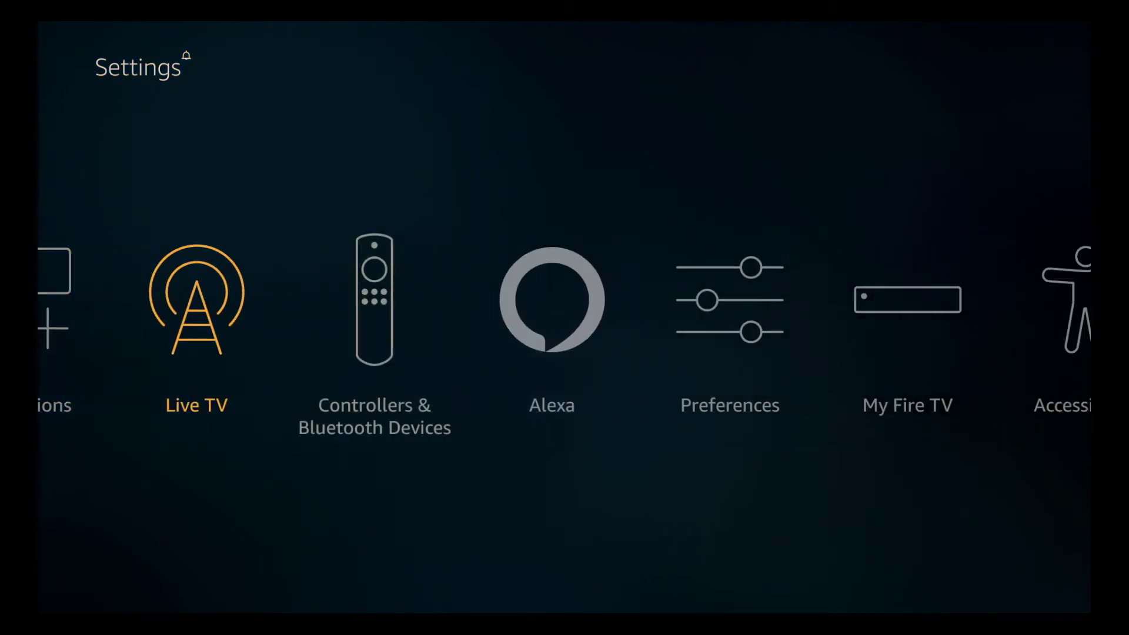
key(Right)
key(Right)
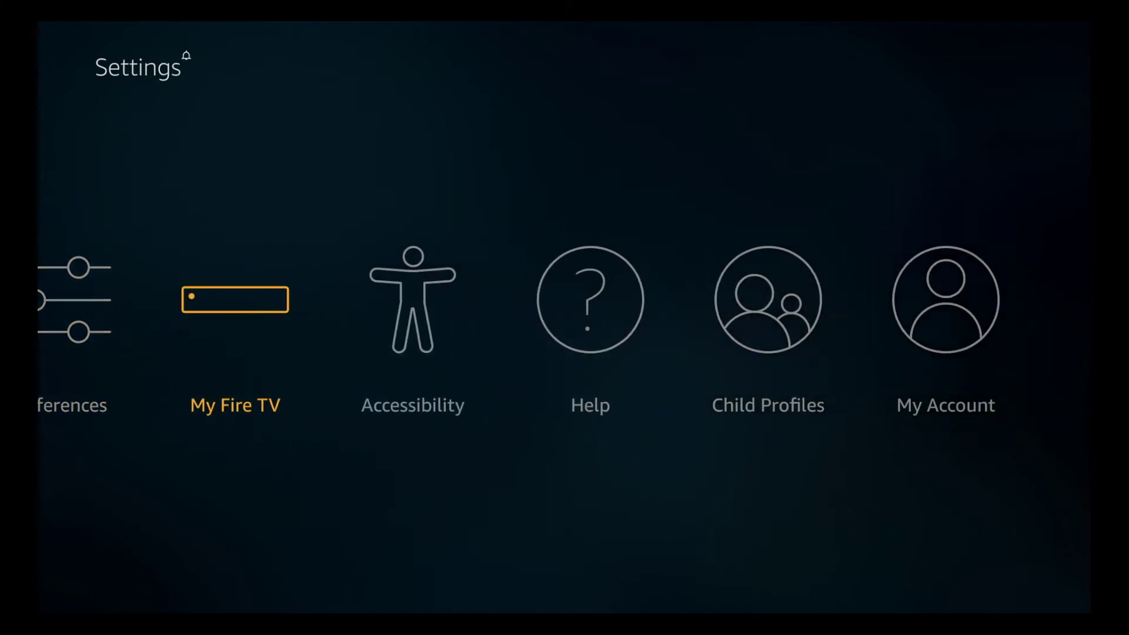
key(Return)
key(Down)
key(Return)
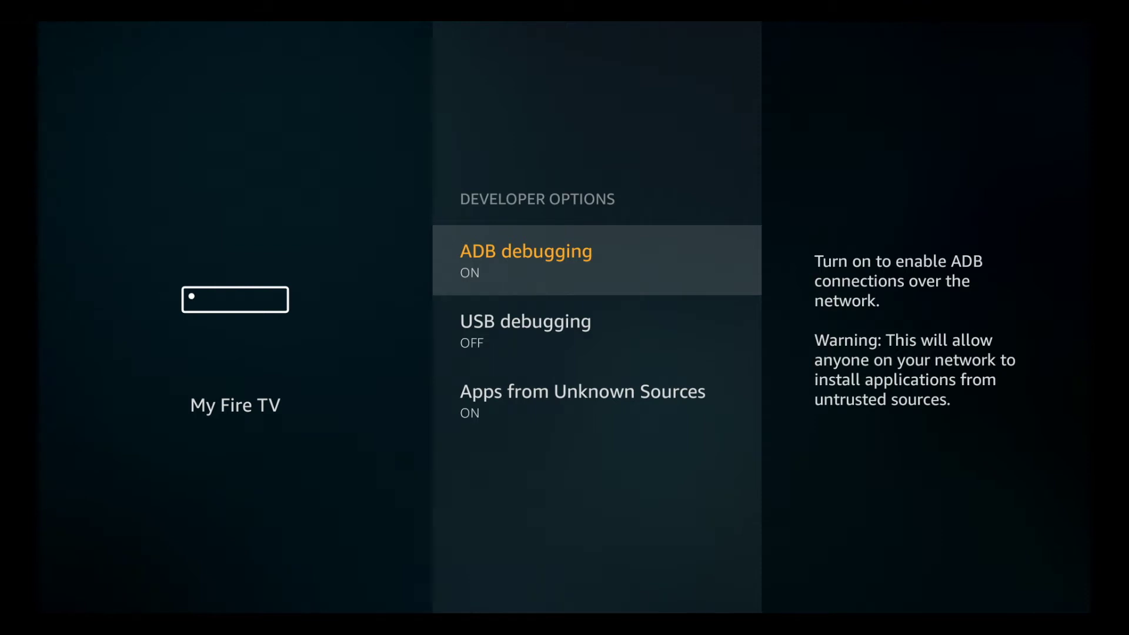
Read the IP address 192.168.4.25 under About > Network, then return Home to the Mouse Toggle tile
key(Escape)
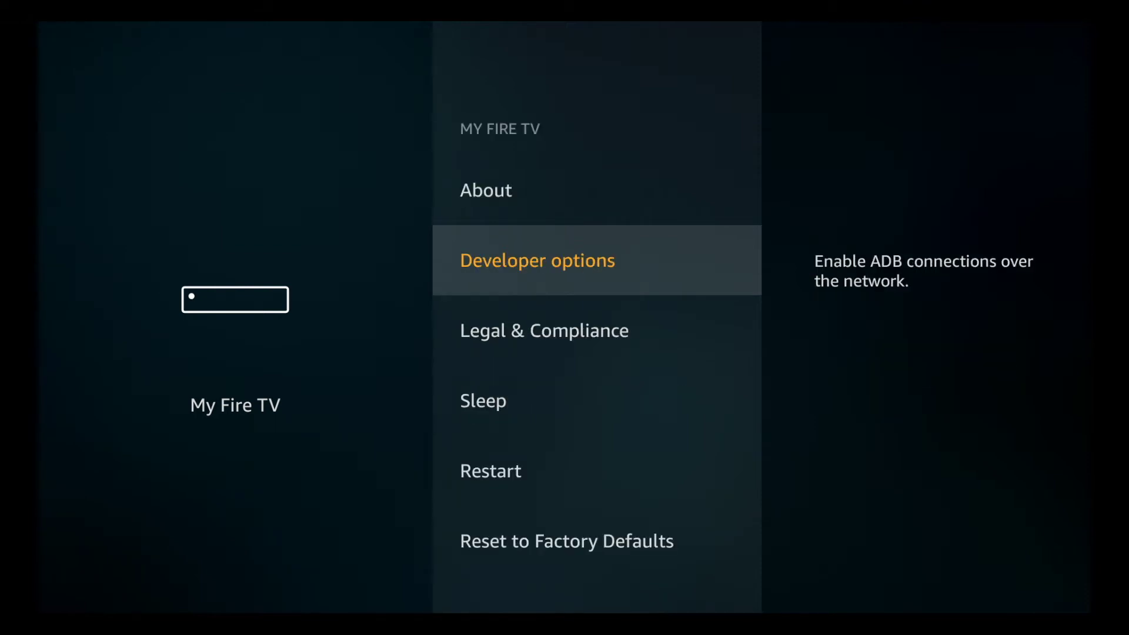
key(Up)
key(Return)
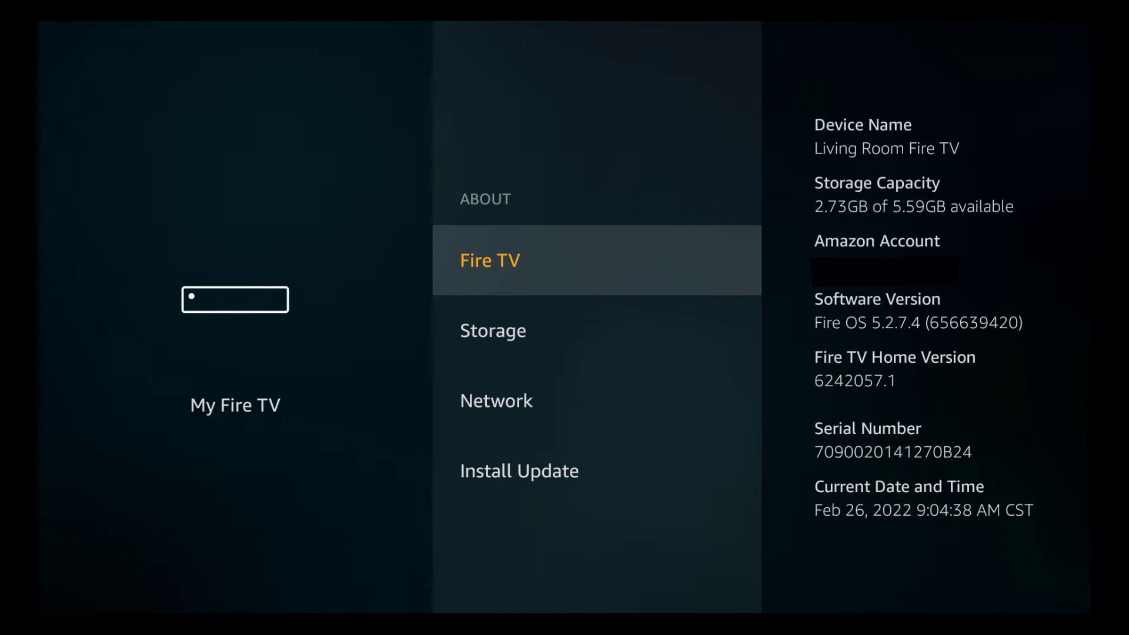
key(Down)
key(Down)
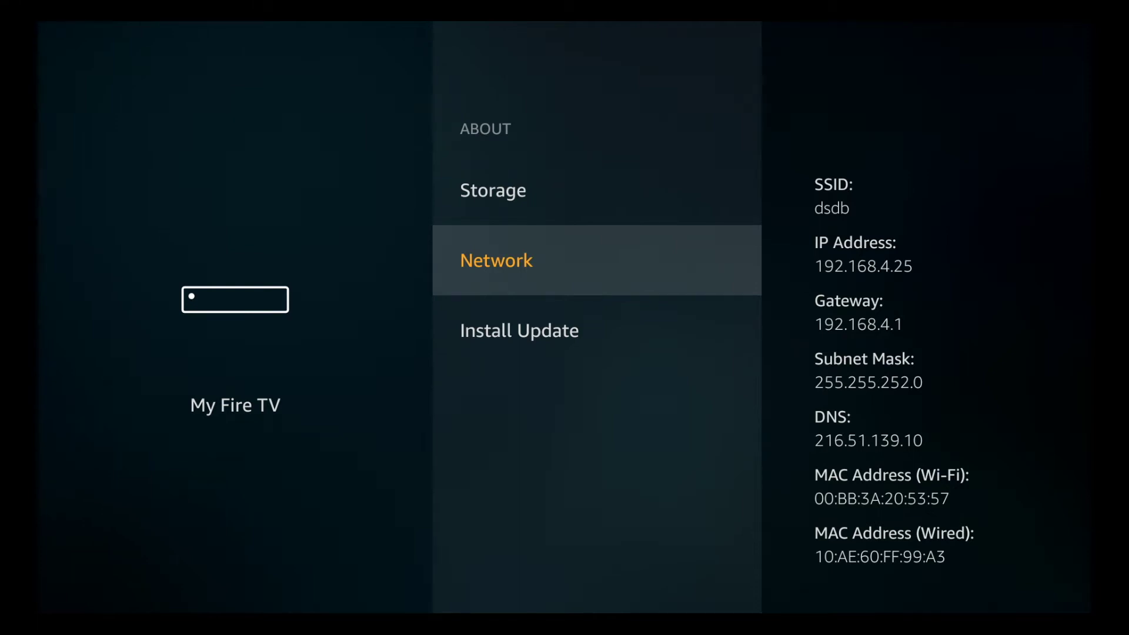
key(Home)
key(Right)
key(Right)
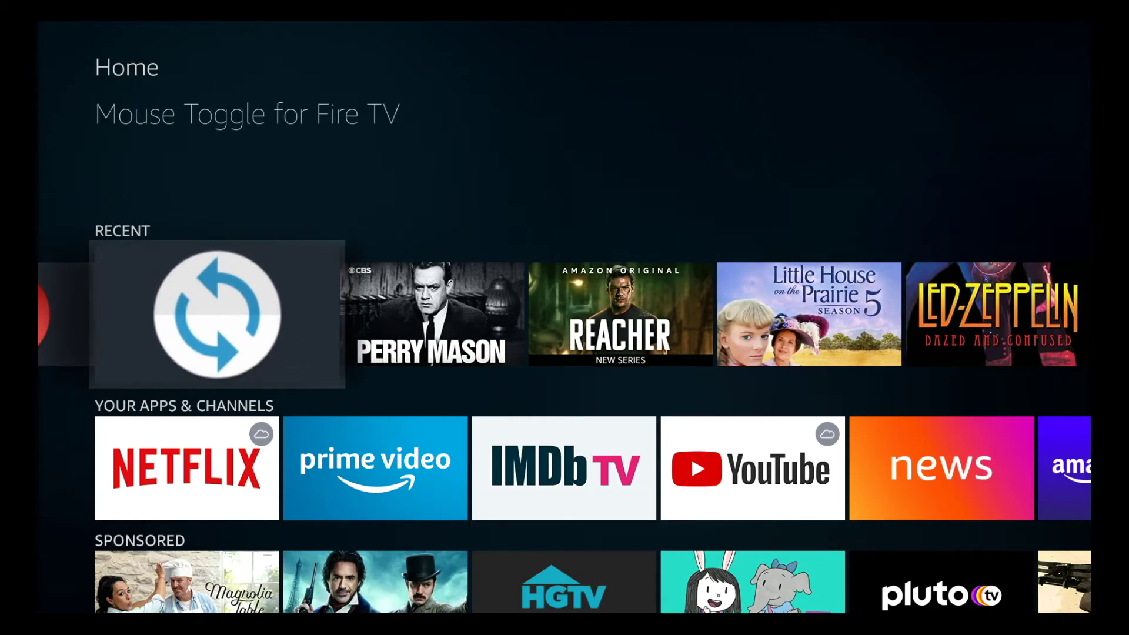
Launch Mouse Toggle for Fire TV from the Recent row
key(Return)
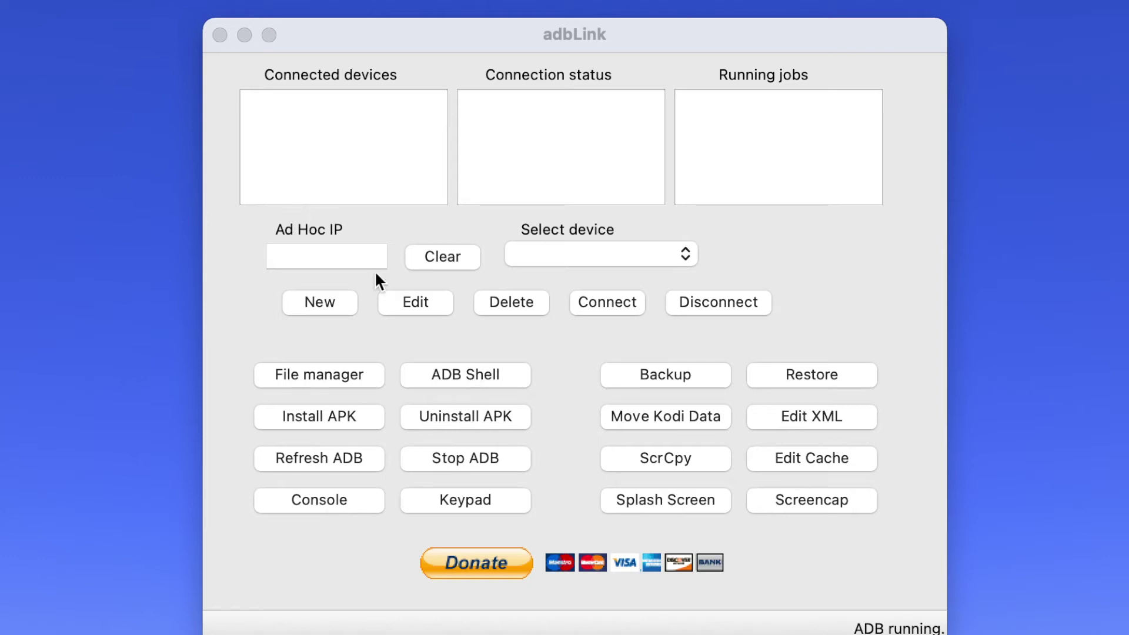
Connect adbLink to the Fire TV at Ad Hoc IP 192.168.4.25, then try Install APK
click(296, 253)
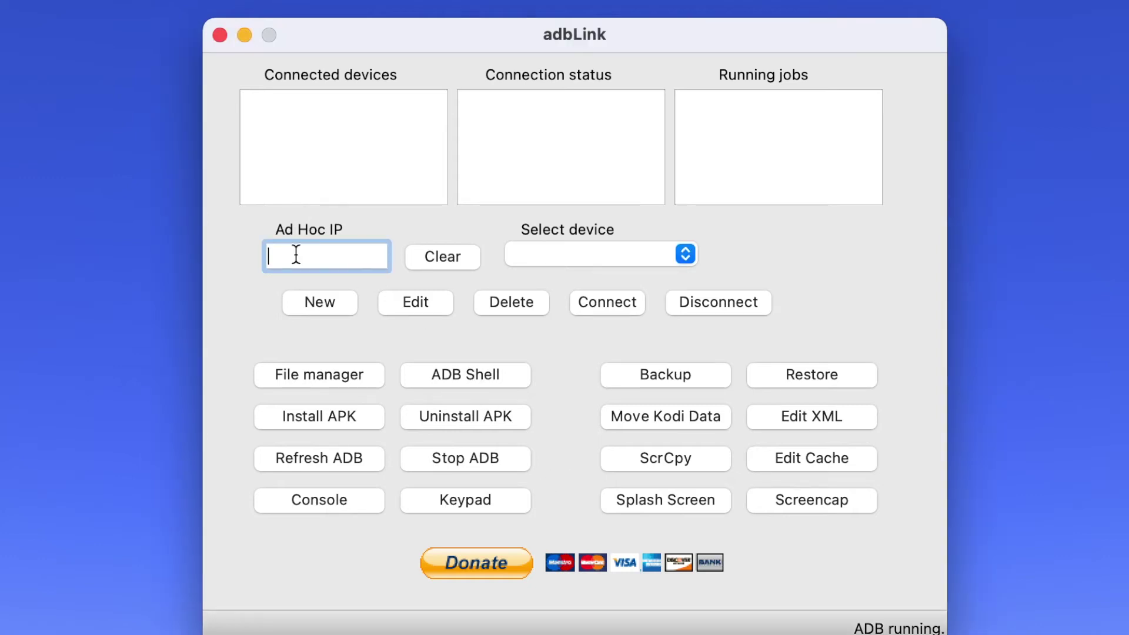
text(192.)
text(168.4.25)
click(607, 312)
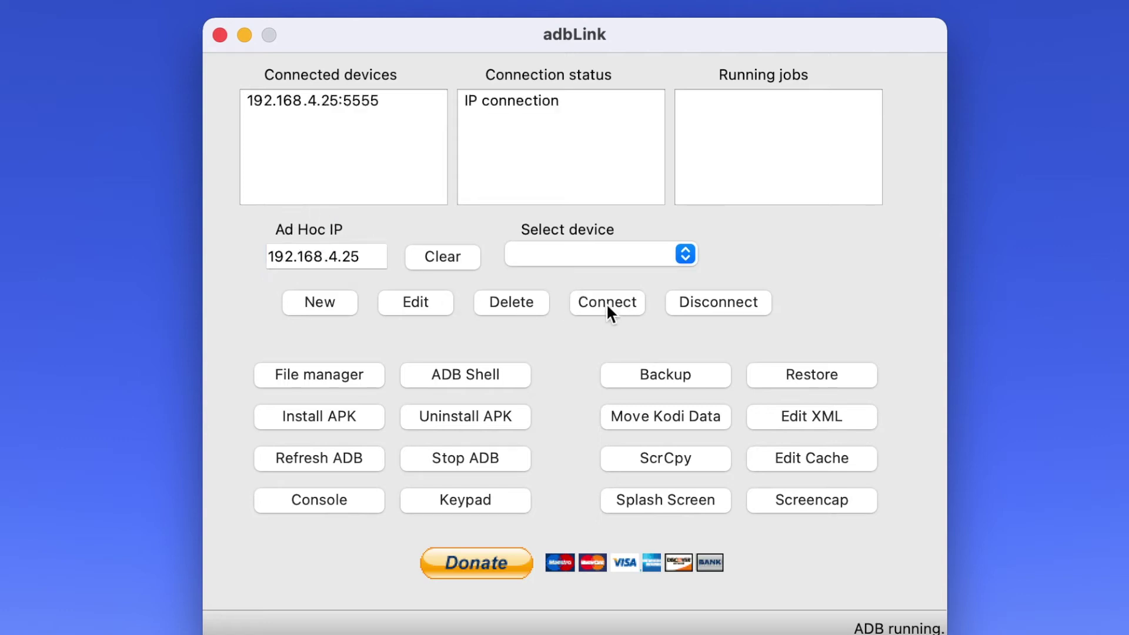
click(327, 420)
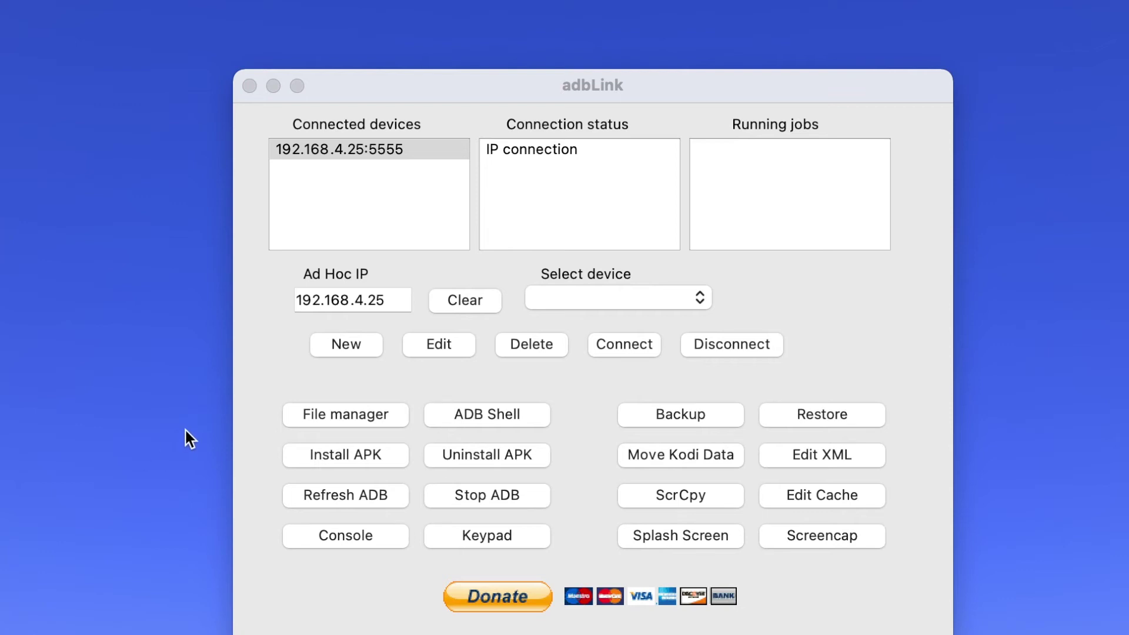
Select the connected Fire TV and set its timers to Sleep Off and Screensaver off
click(340, 152)
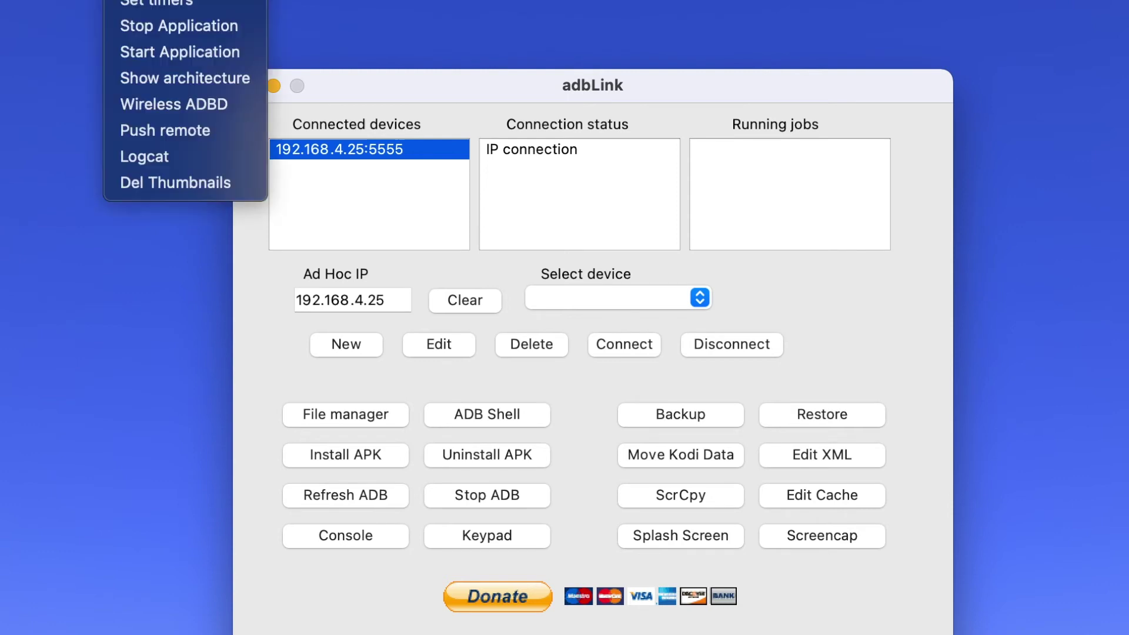
click(157, 6)
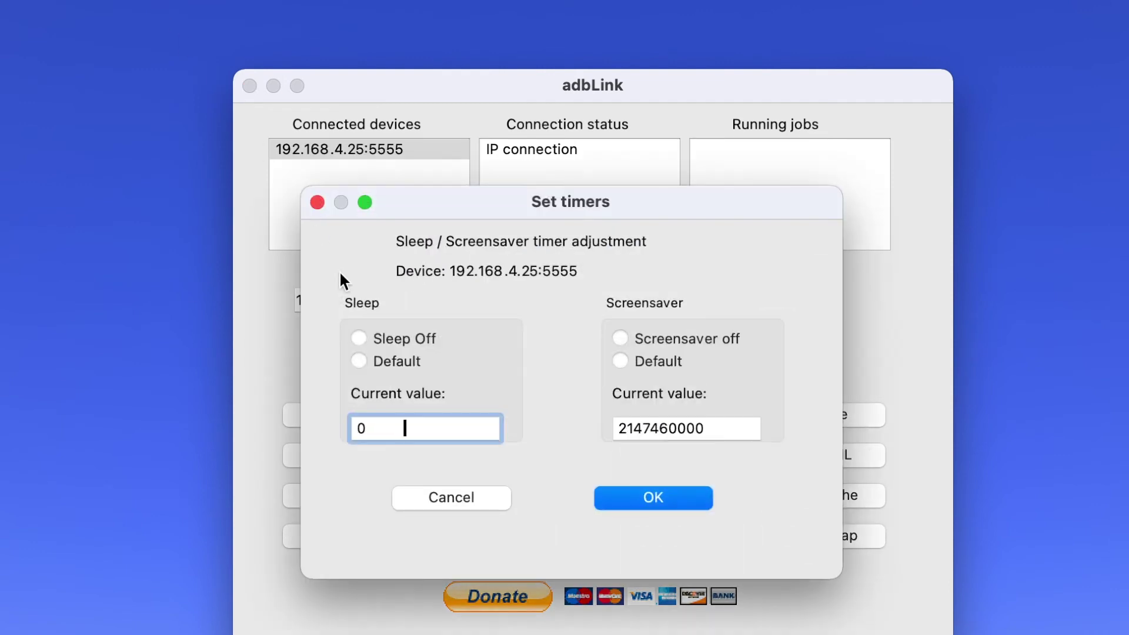
click(361, 340)
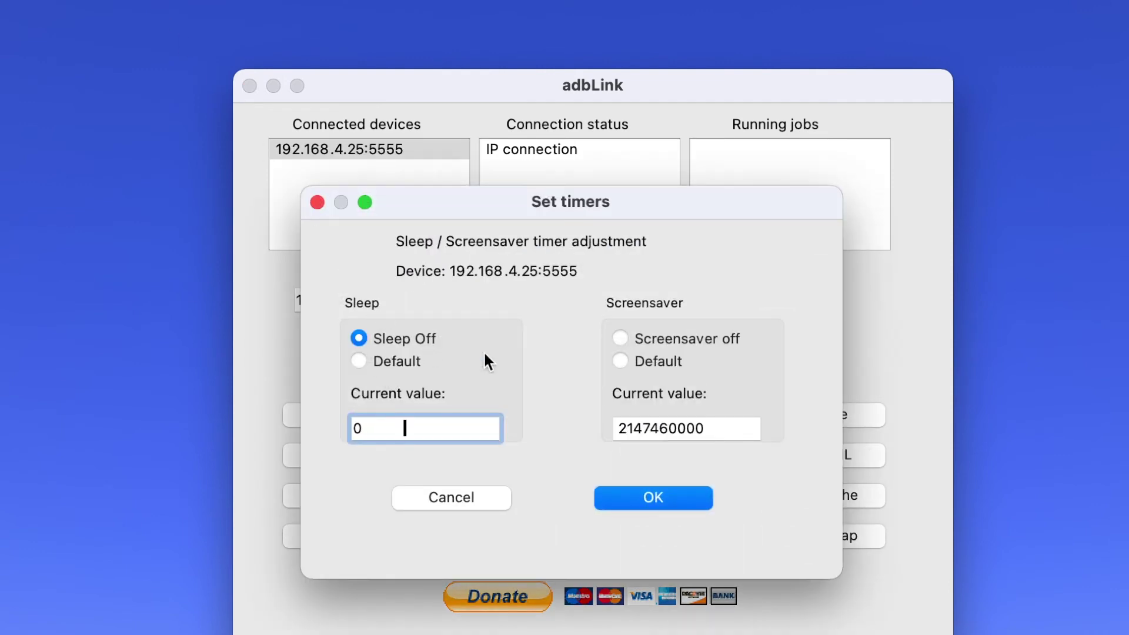
click(621, 339)
click(644, 499)
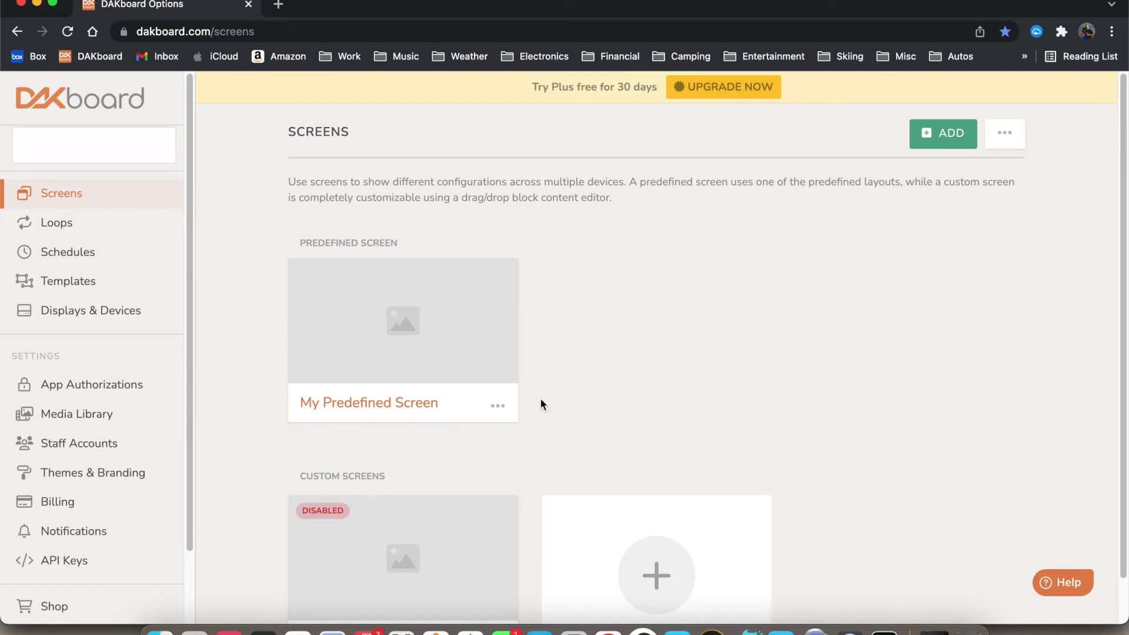
scroll(540, 406, down, 2)
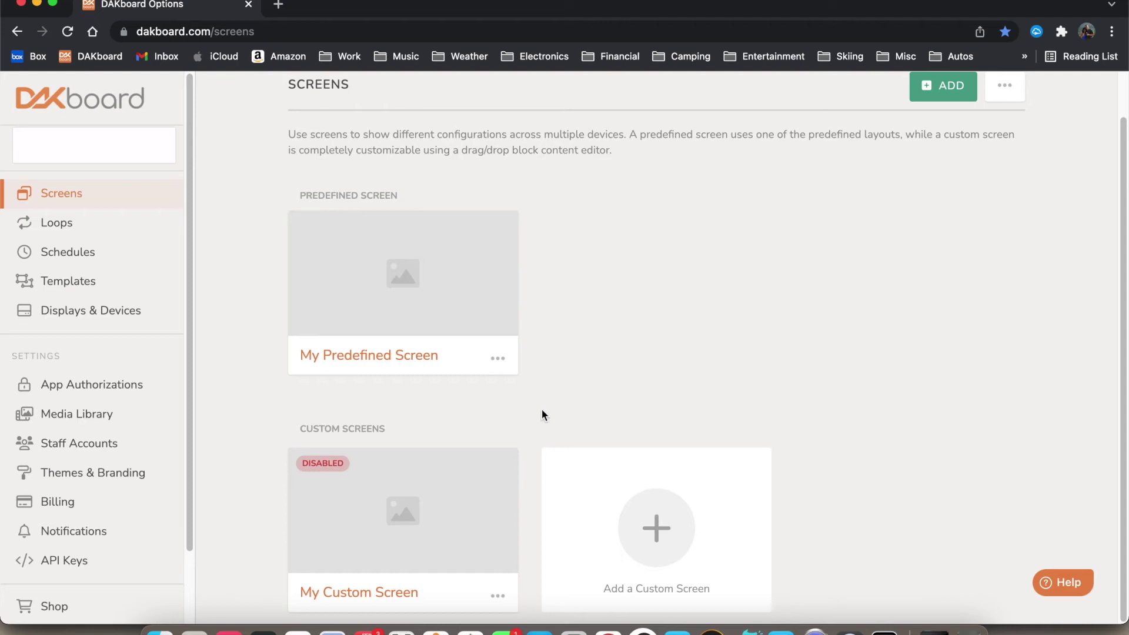